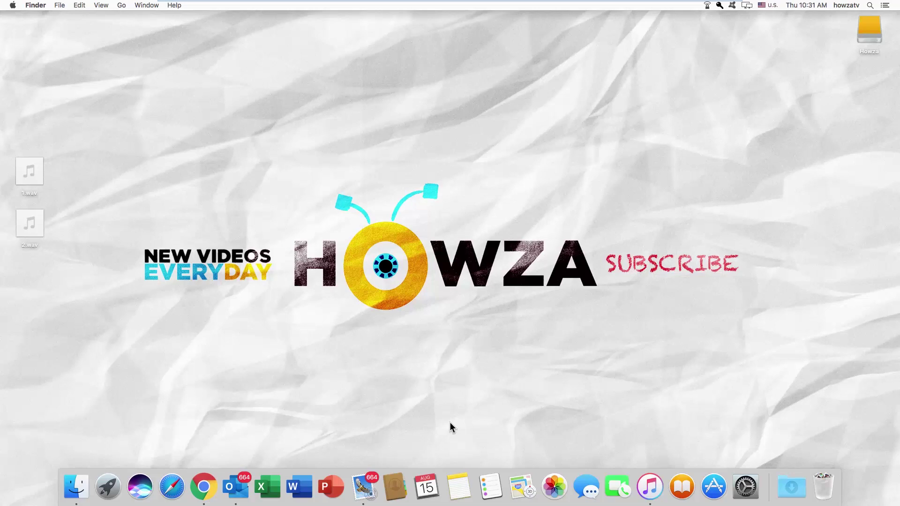
Launch Outlook and check the Default sound set in Notifications & Sounds preferences
{"action": "left_click", "coordinate": [237, 486]}
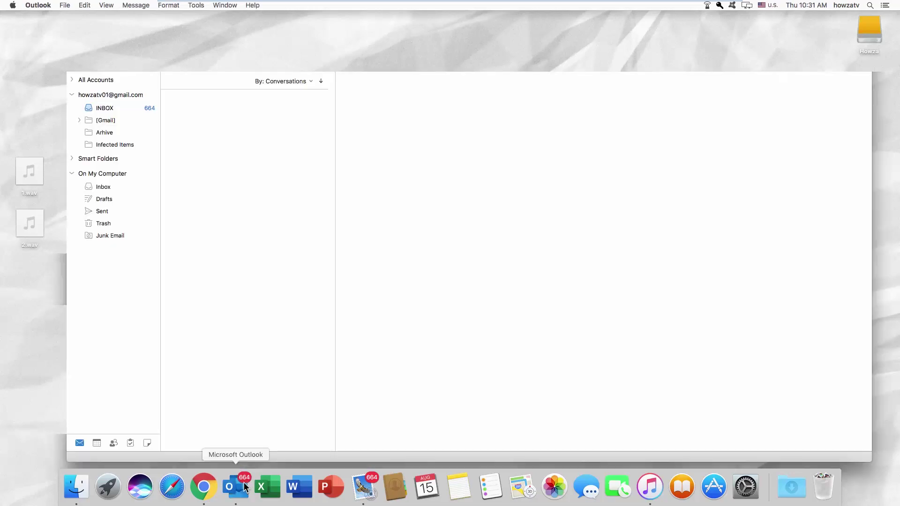
{"action": "left_click", "coordinate": [39, 6]}
{"action": "left_click", "coordinate": [42, 30]}
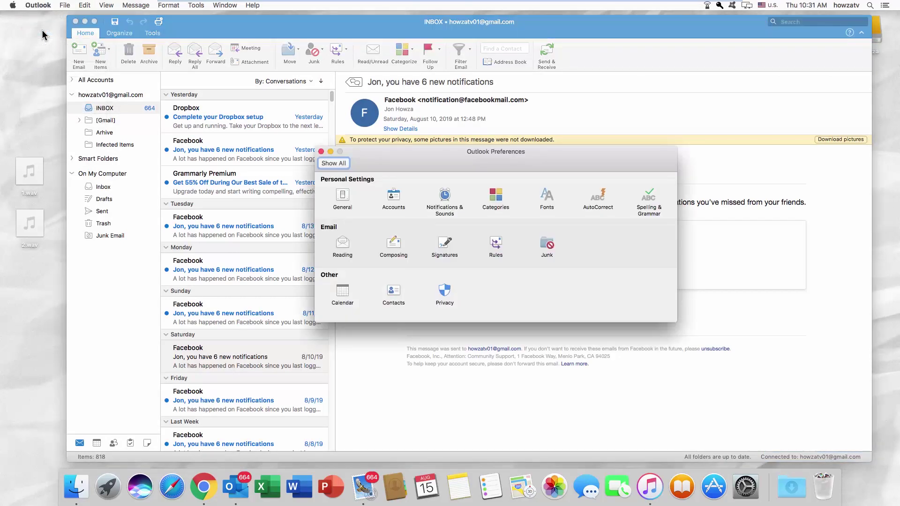
{"action": "left_click", "coordinate": [444, 203]}
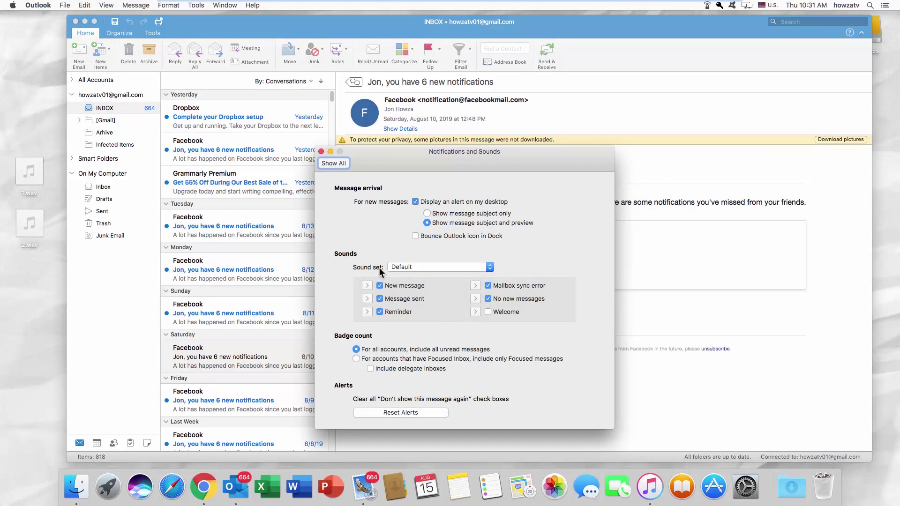
{"action": "left_click", "coordinate": [322, 151]}
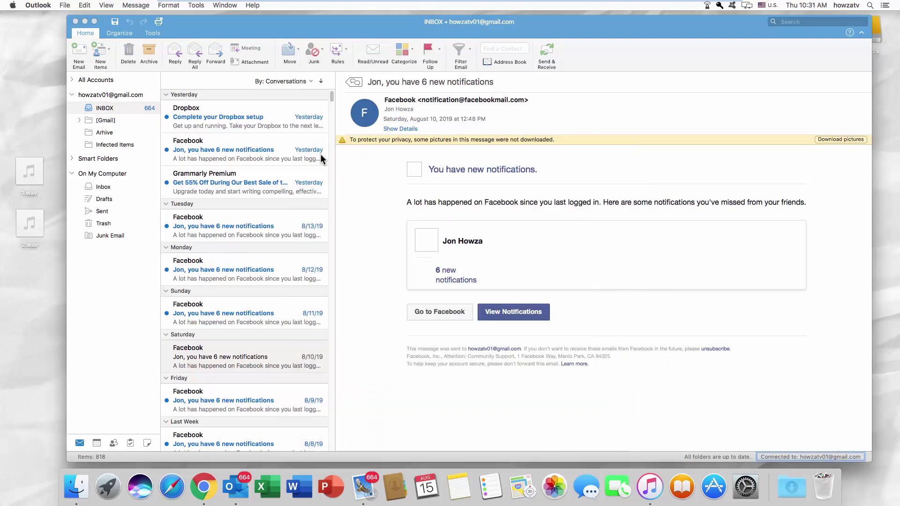
{"action": "left_click", "coordinate": [38, 5]}
Quit Outlook and open the howzatv home folder via the Howza drive and Users
{"action": "left_click", "coordinate": [44, 117]}
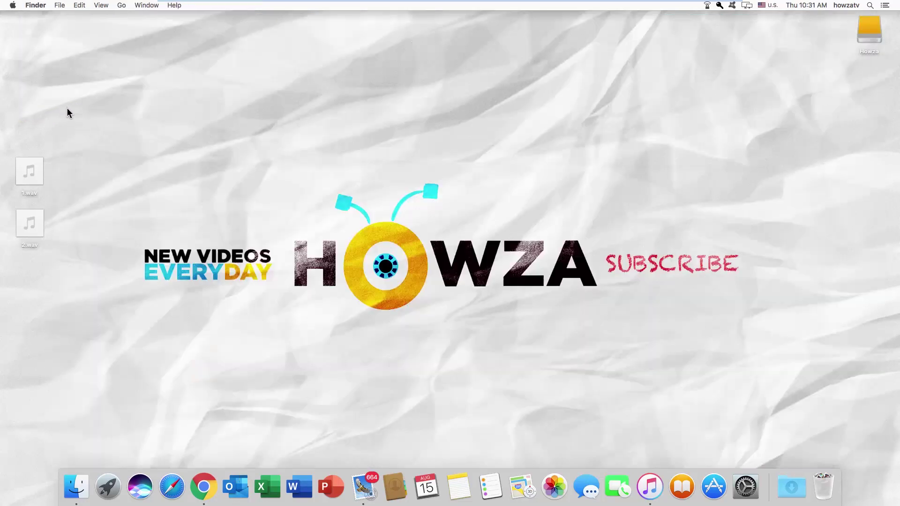
{"action": "left_click", "coordinate": [879, 41]}
{"action": "double_click", "coordinate": [880, 41]}
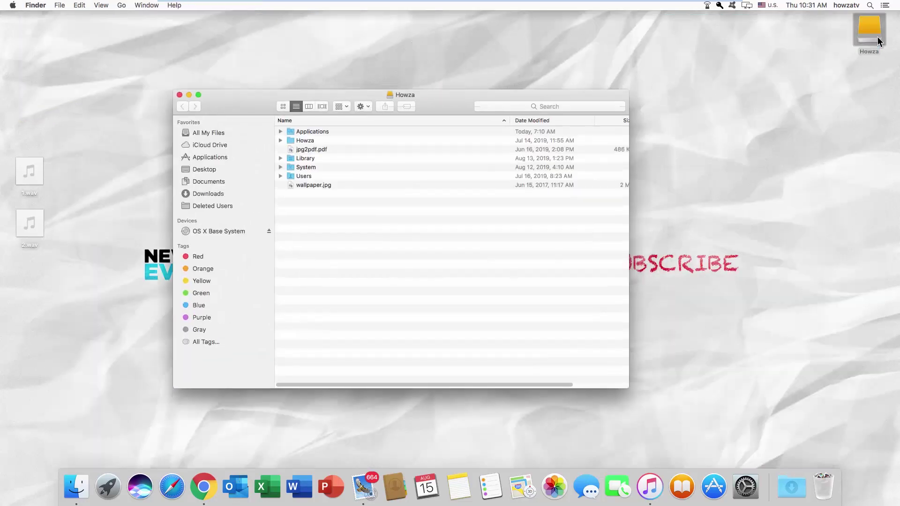
{"action": "left_click", "coordinate": [308, 177]}
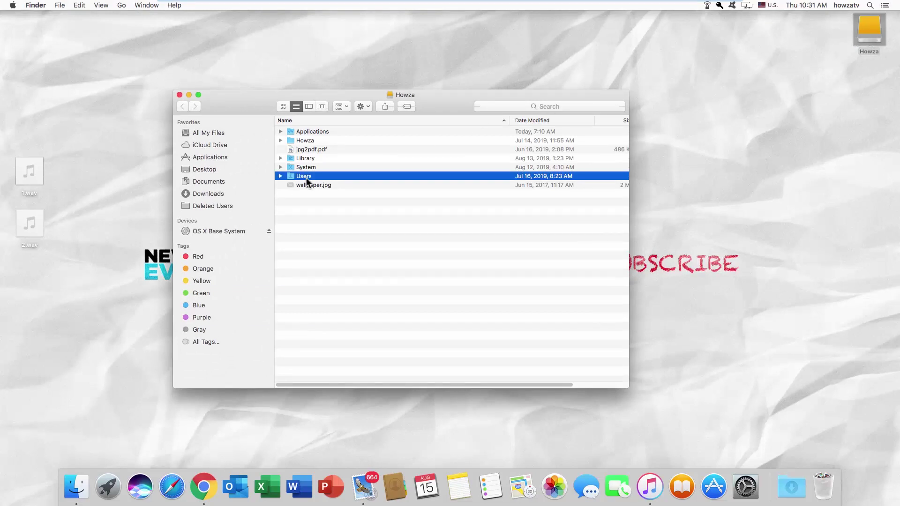
{"action": "double_click", "coordinate": [312, 176]}
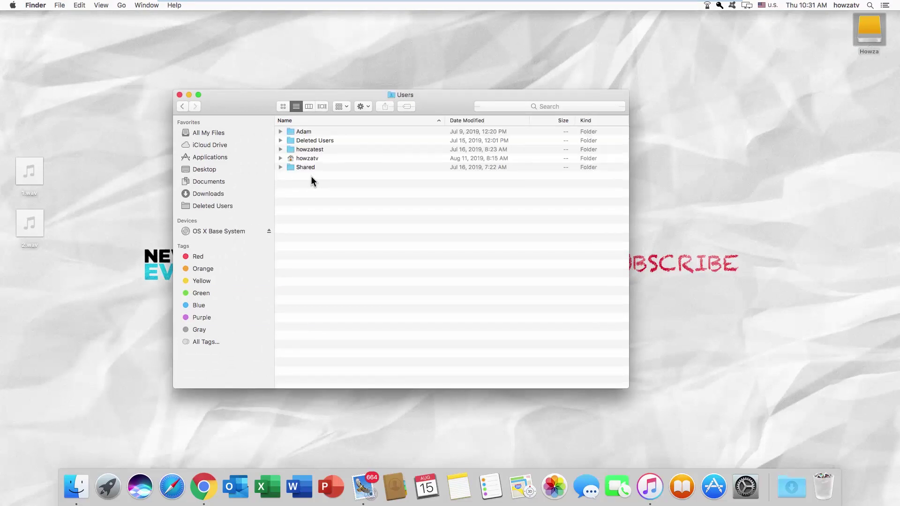
{"action": "left_click", "coordinate": [314, 160]}
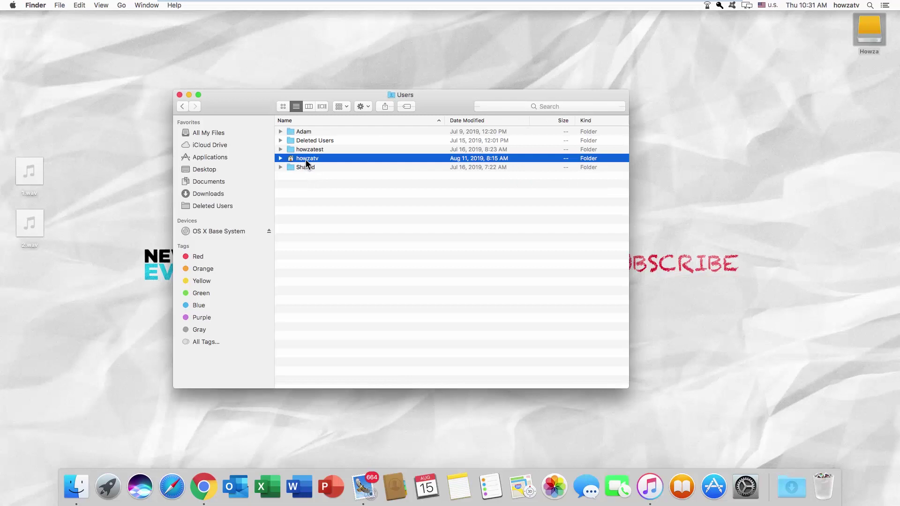
{"action": "double_click", "coordinate": [309, 158]}
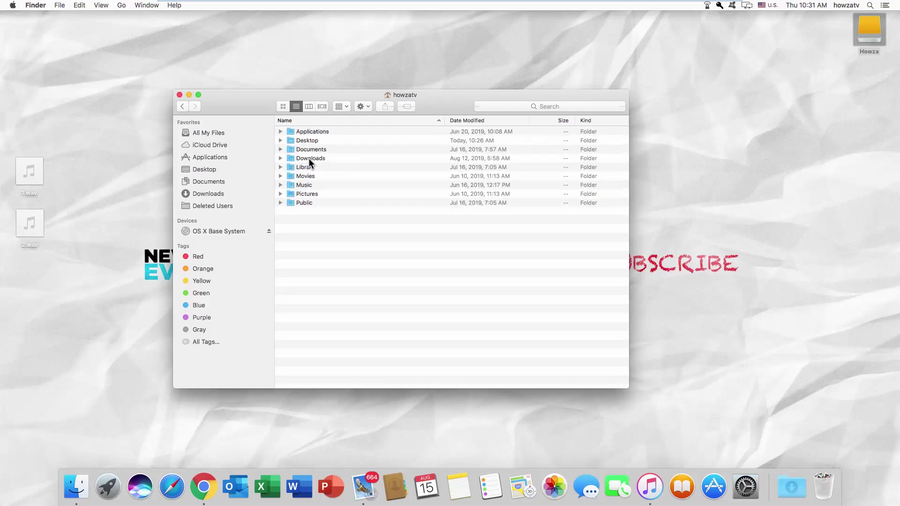
Go to Library › Group Containers › UBF8T346G9.Office › Outlook and select Outlook Sound Sets
{"action": "double_click", "coordinate": [309, 166]}
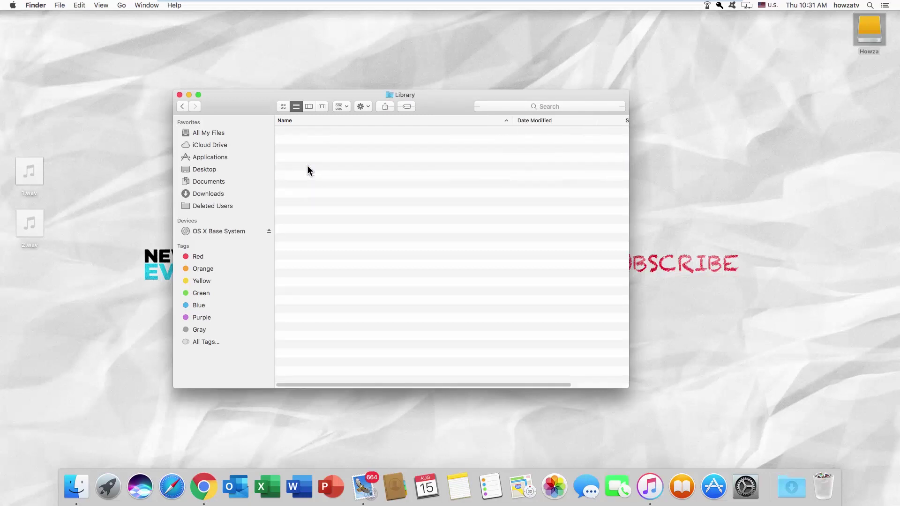
{"action": "double_click", "coordinate": [323, 327]}
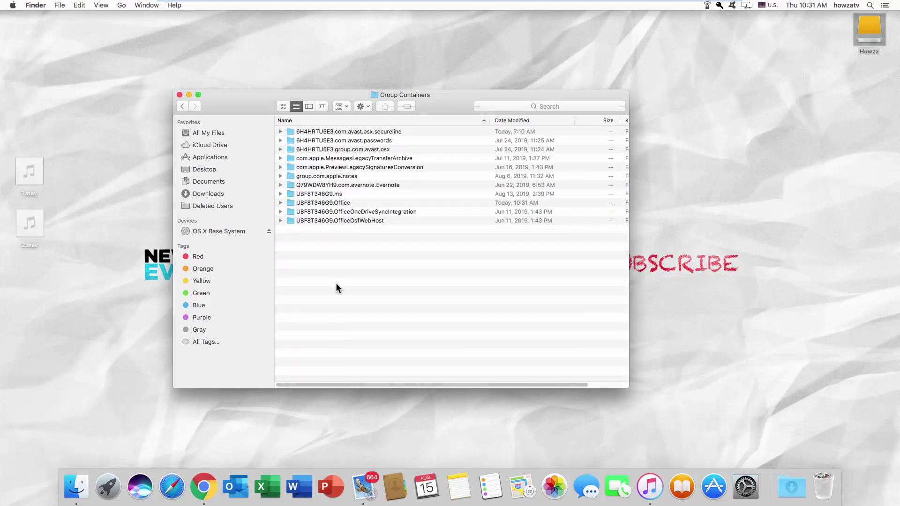
{"action": "double_click", "coordinate": [320, 204]}
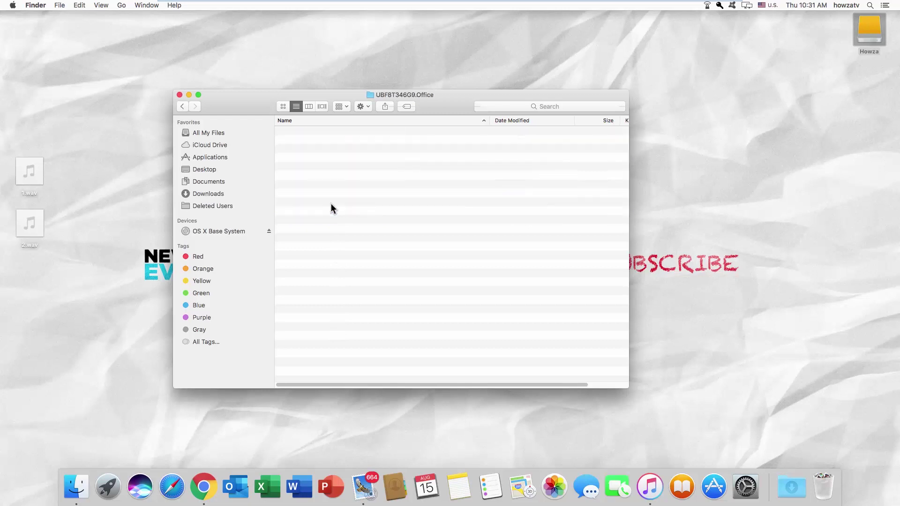
{"action": "left_click", "coordinate": [317, 219]}
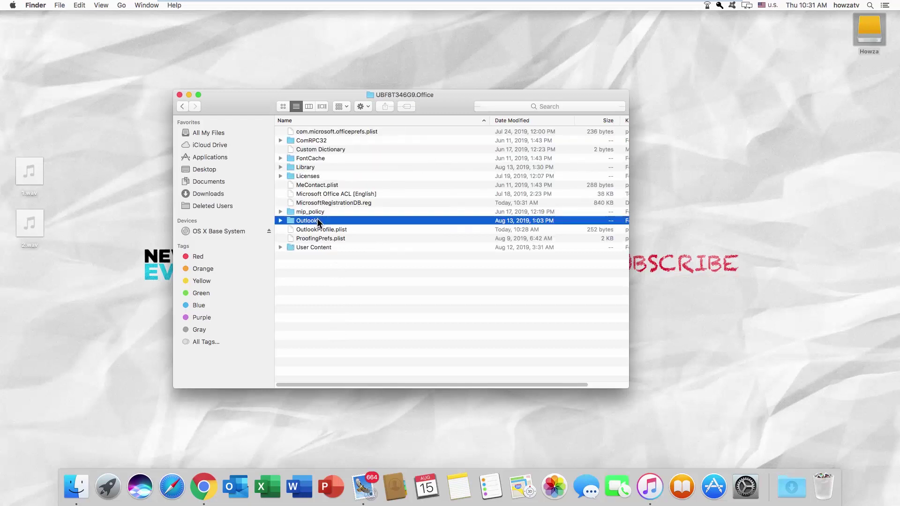
{"action": "double_click", "coordinate": [323, 220]}
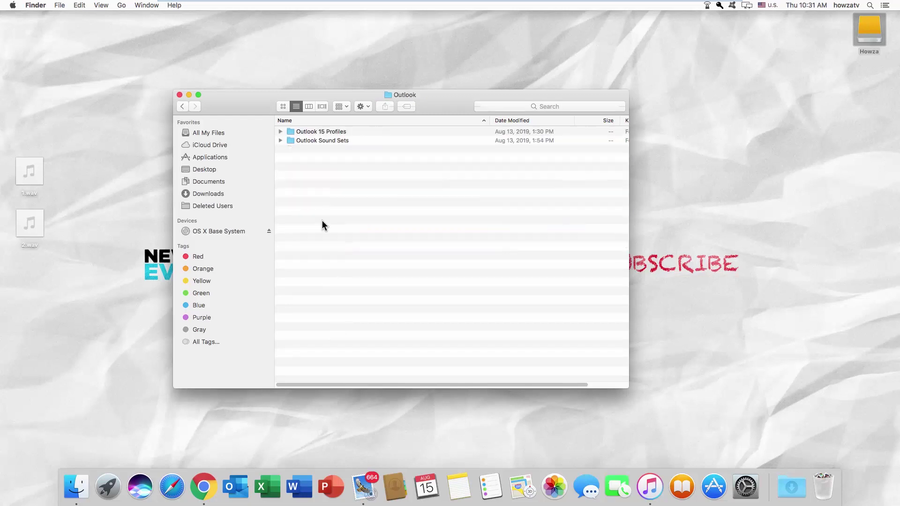
{"action": "left_click", "coordinate": [321, 141]}
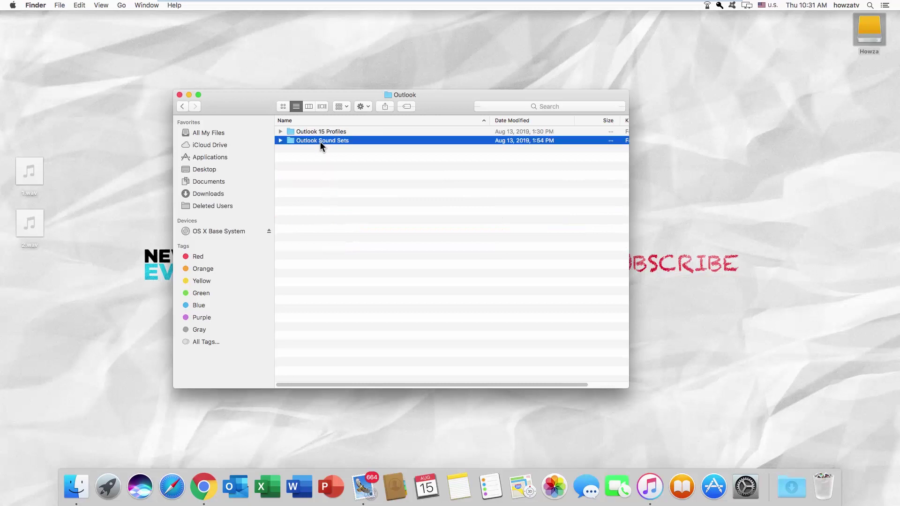
Open Outlook Sound Sets and drag 1.wav and 2.wav into it from the desktop
{"action": "double_click", "coordinate": [329, 141]}
{"action": "left_click", "coordinate": [29, 172]}
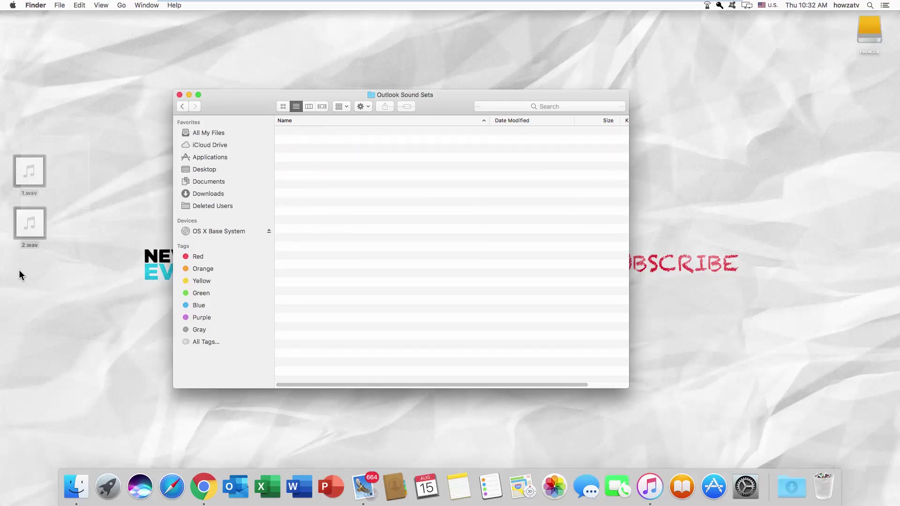
{"action": "left_click", "coordinate": [33, 224], "text": "super"}
{"action": "left_click_drag", "start_coordinate": [33, 224], "coordinate": [399, 222]}
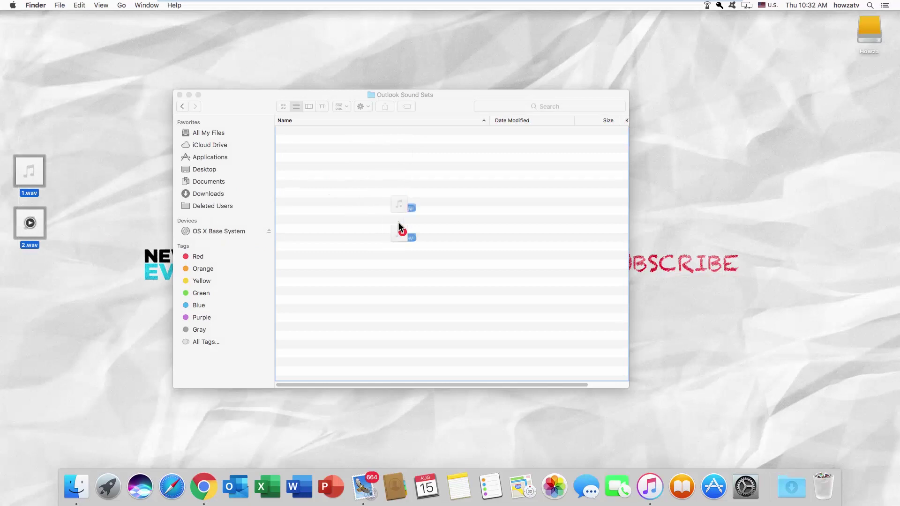
{"action": "left_click", "coordinate": [399, 223]}
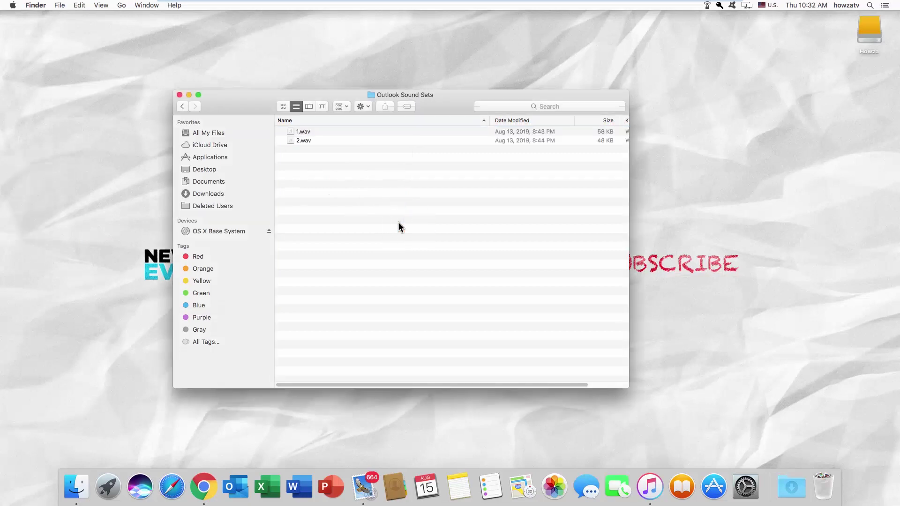